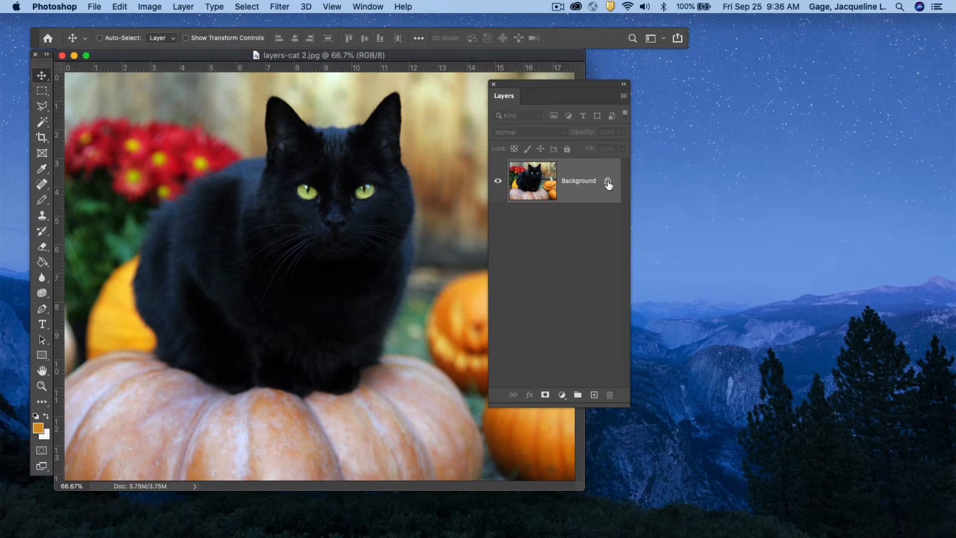
Step: Unlock the Background layer, and enlarge the document window with the Layers panel moved clear of the image
left_click(608, 183)
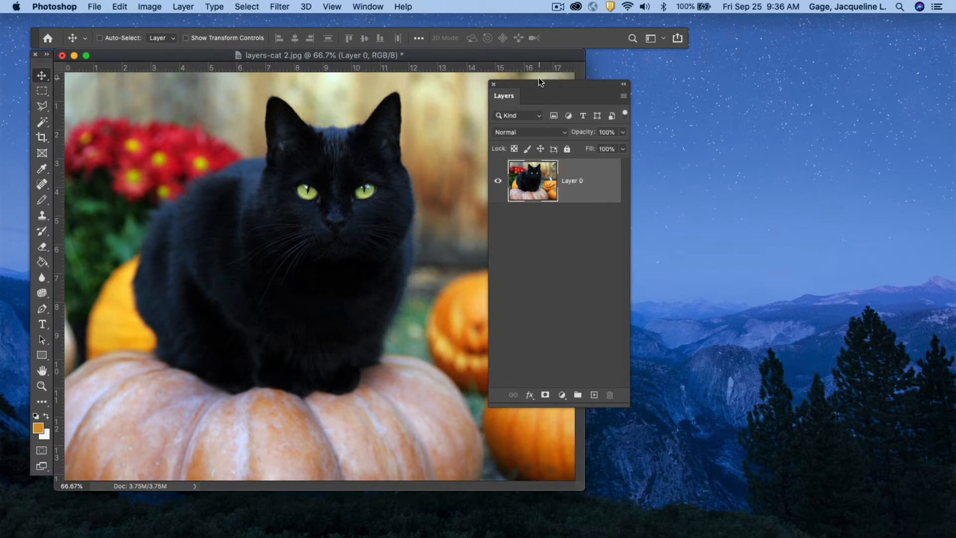
left_click_drag(554, 82, 642, 74)
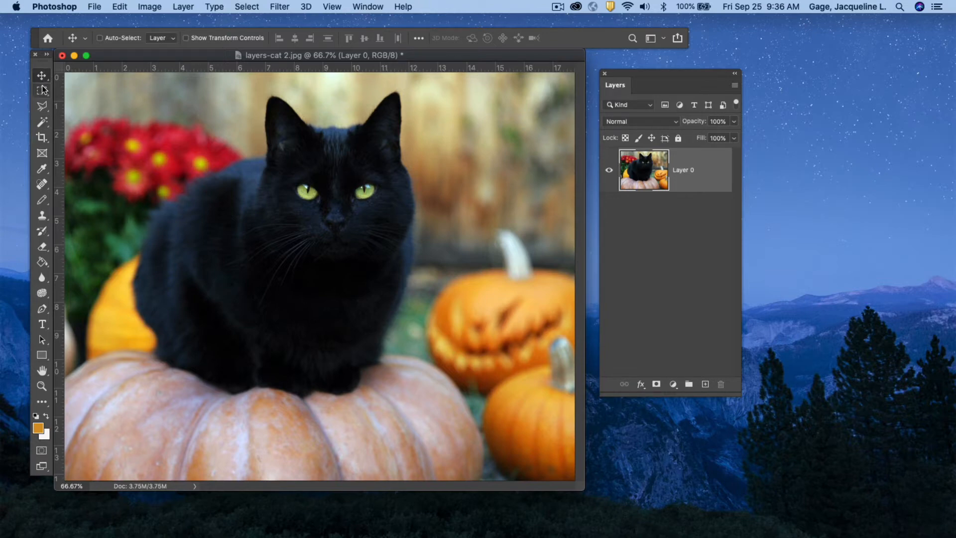
left_click(43, 139)
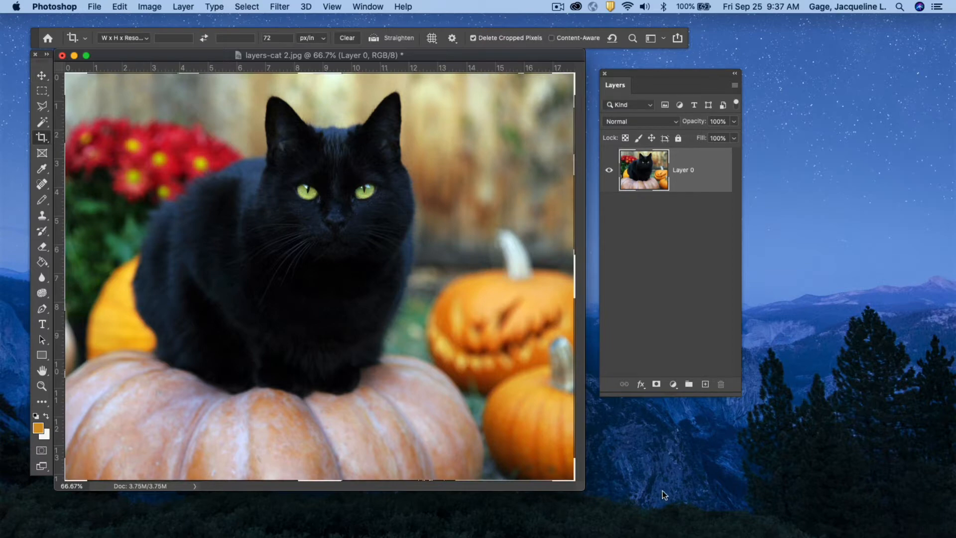
left_click_drag(584, 489, 657, 505)
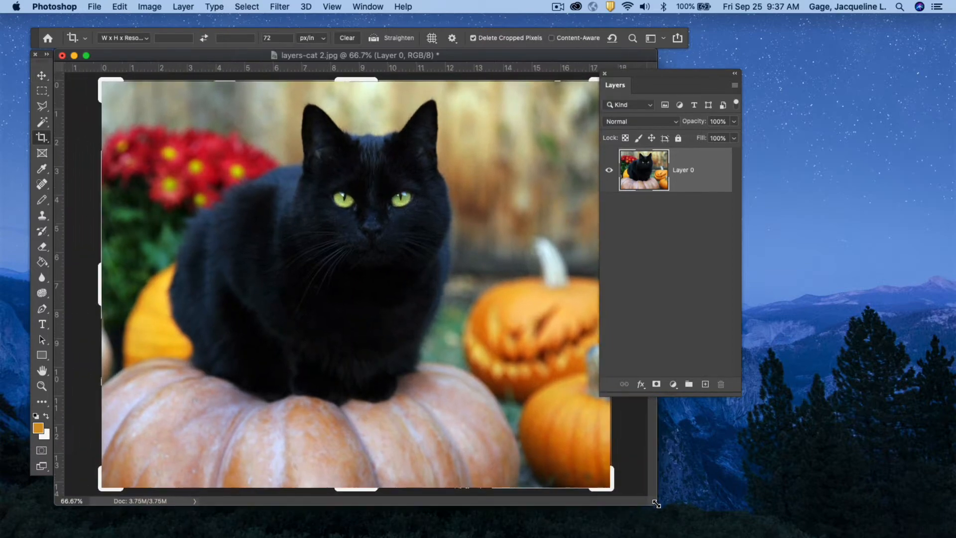
left_click_drag(624, 76, 758, 62)
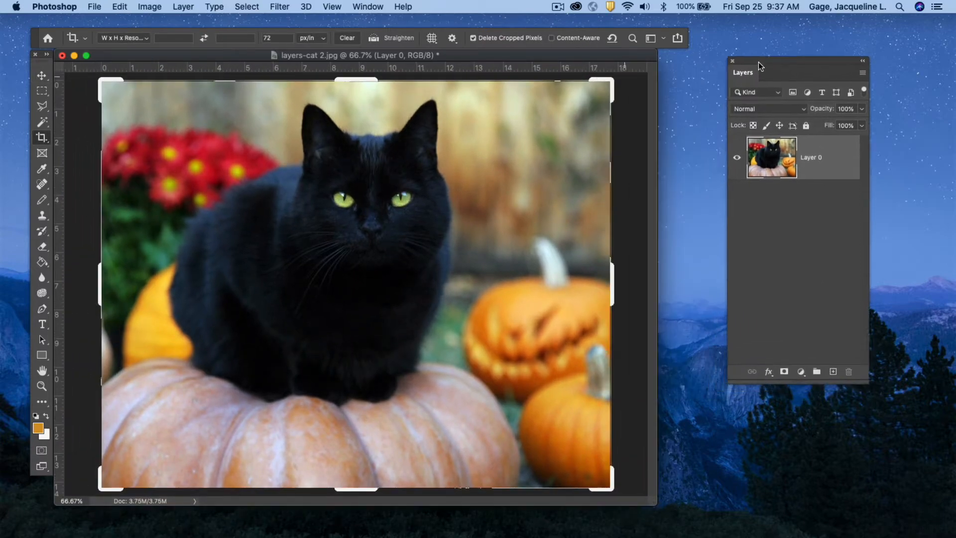
left_click_drag(650, 495, 703, 515)
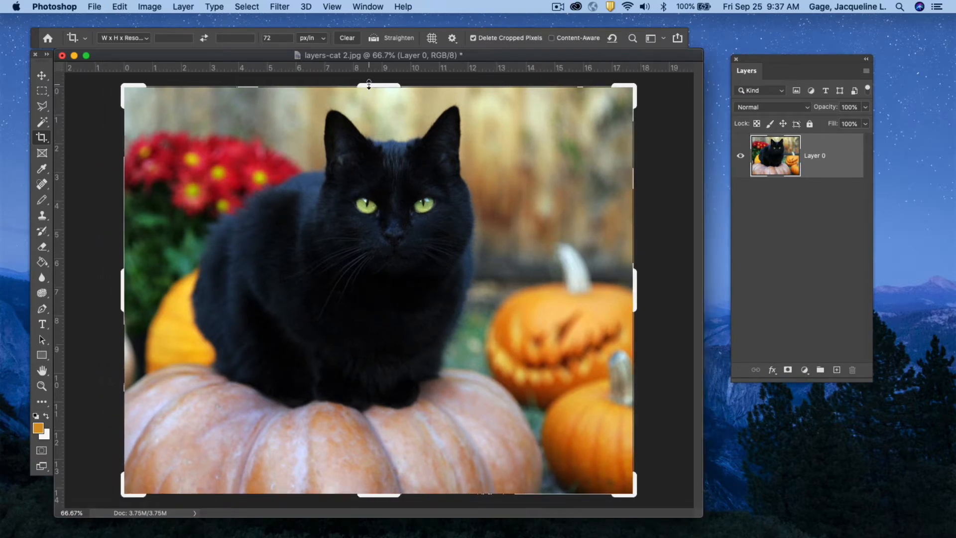
Step: Crop the photo freehand to about 13 by 9 inches around the cat, keeping its ears inside the frame
left_click_drag(369, 85, 369, 148)
left_click_drag(122, 281, 155, 278)
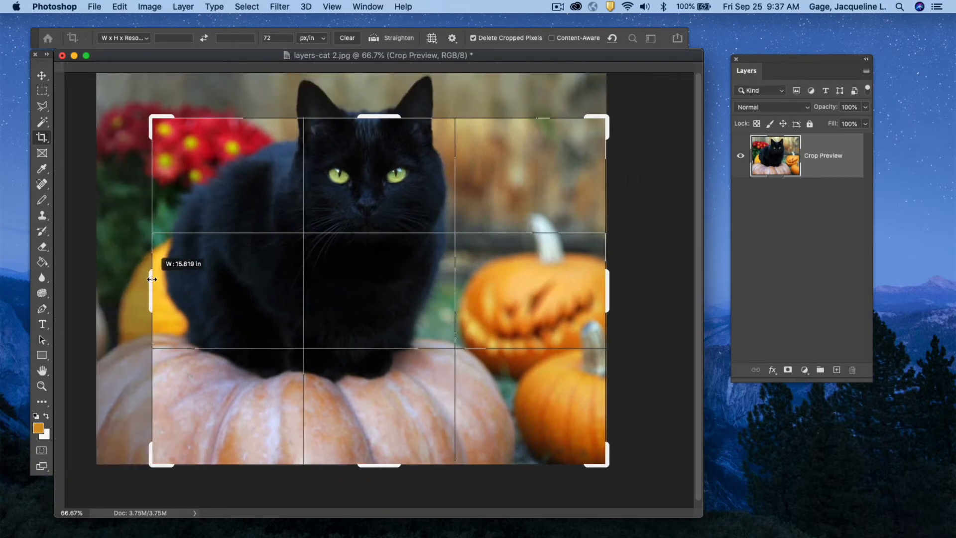
left_click_drag(385, 467, 385, 380)
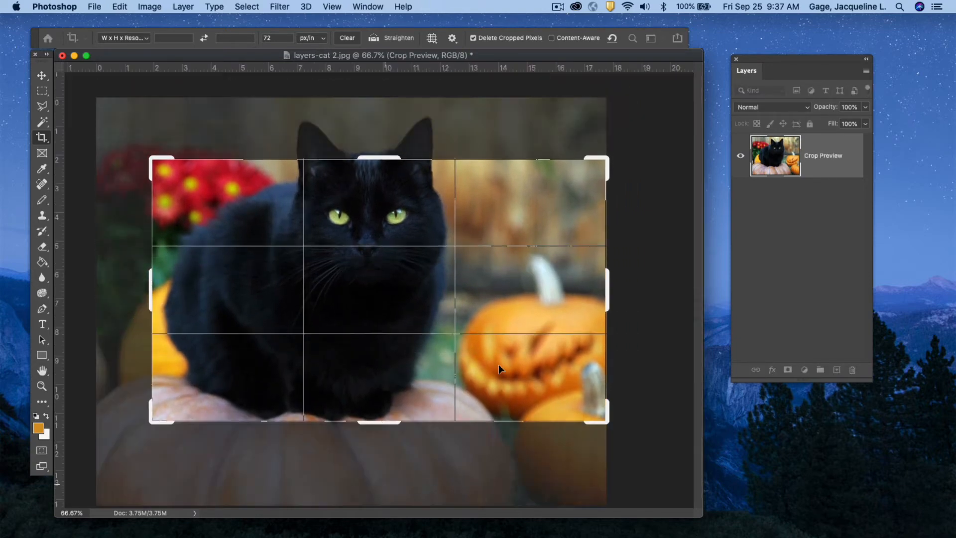
left_click_drag(607, 289, 568, 289)
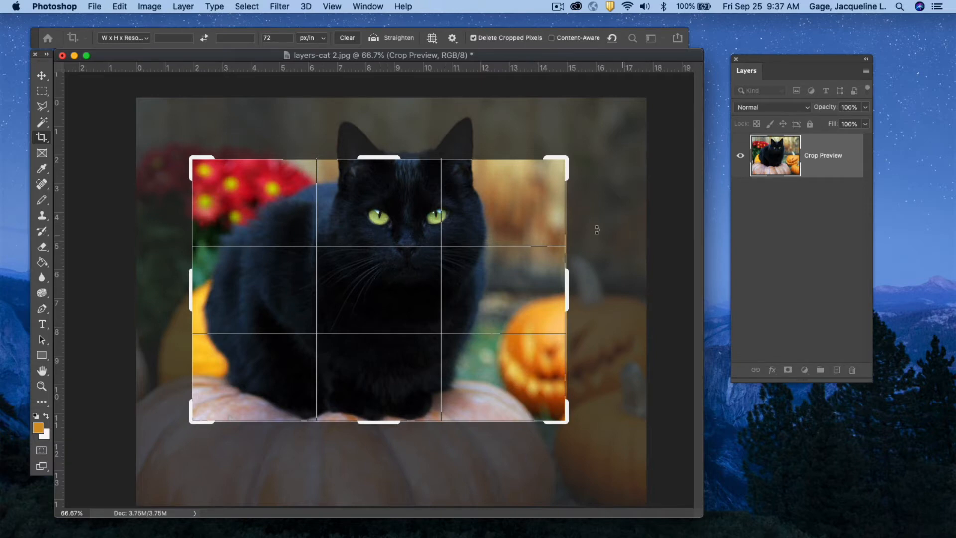
left_click_drag(400, 272, 427, 299)
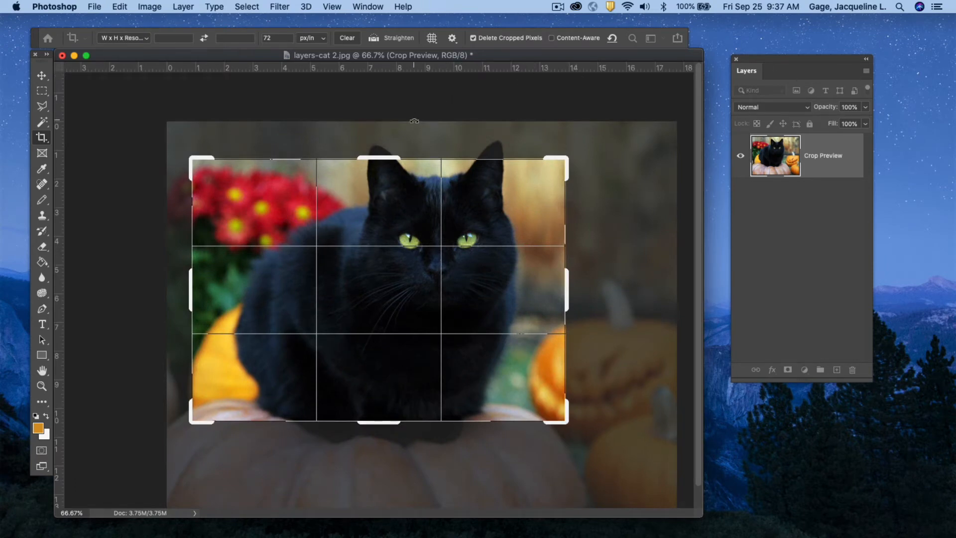
key("Return")
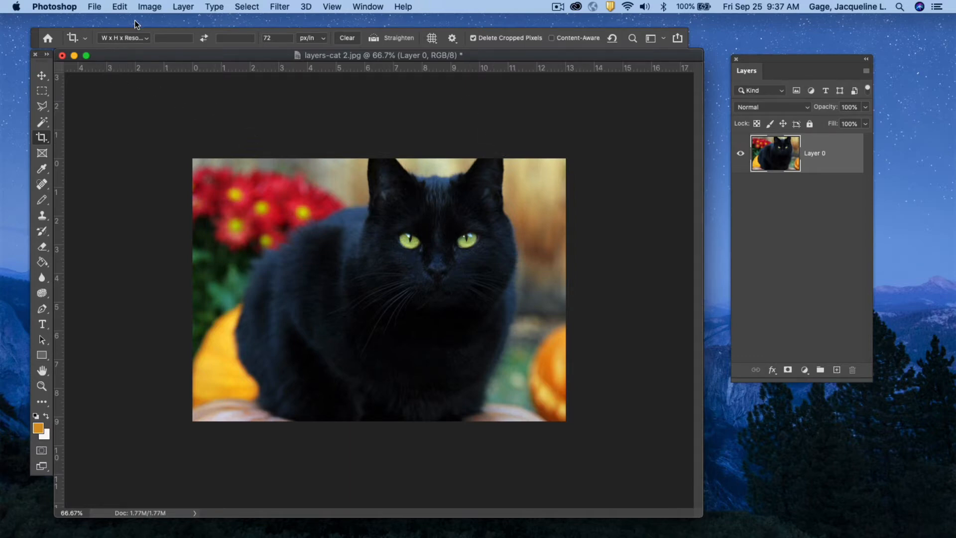
Step: Undo the freehand crop and return to the Move tool
left_click(121, 6)
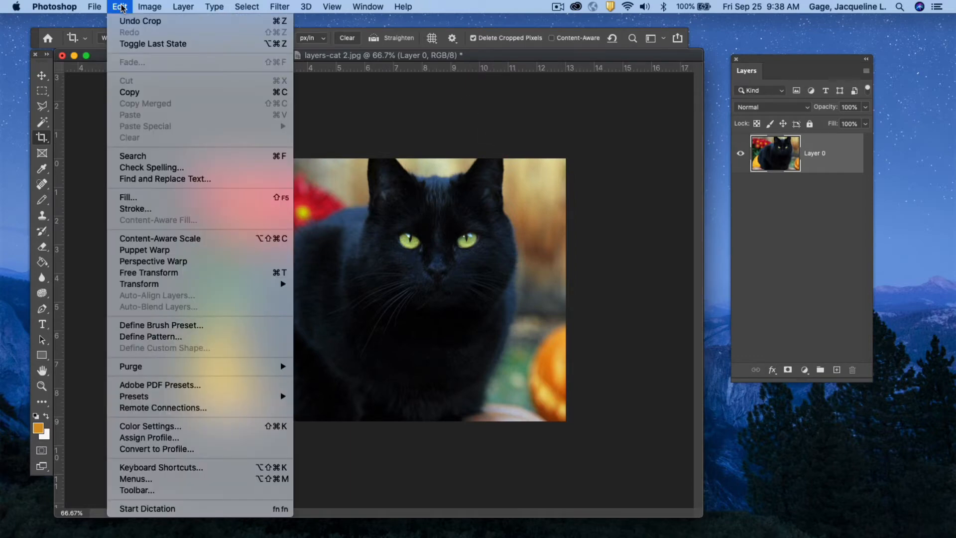
left_click(135, 20)
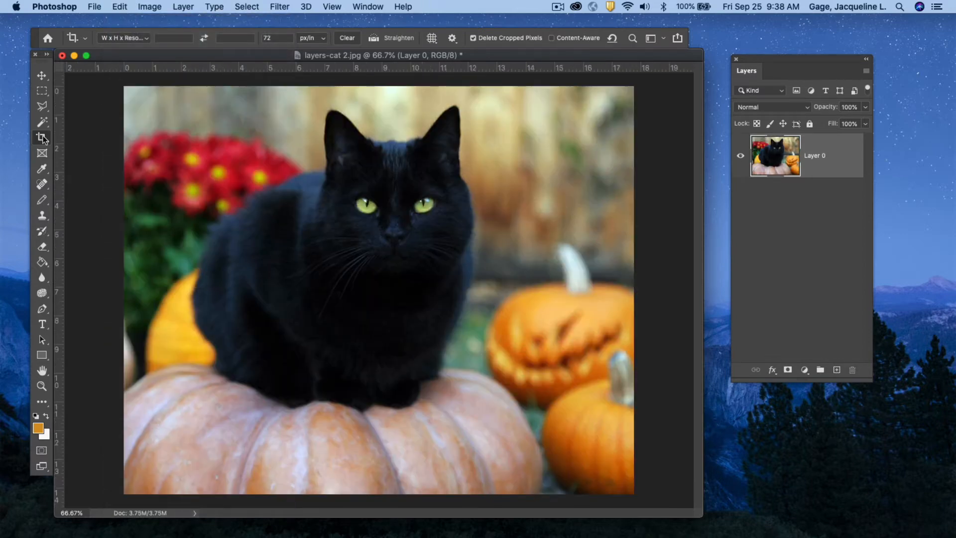
left_click(42, 137)
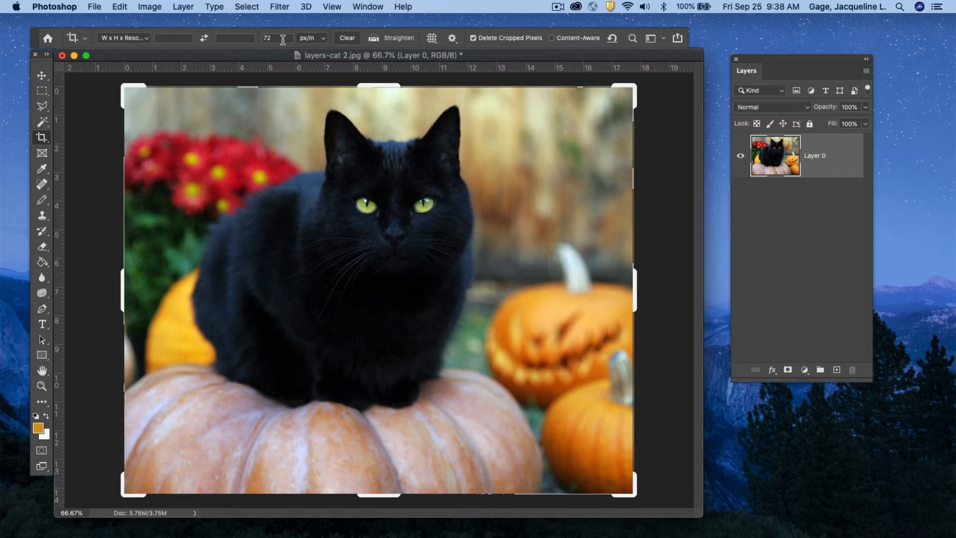
left_click(43, 75)
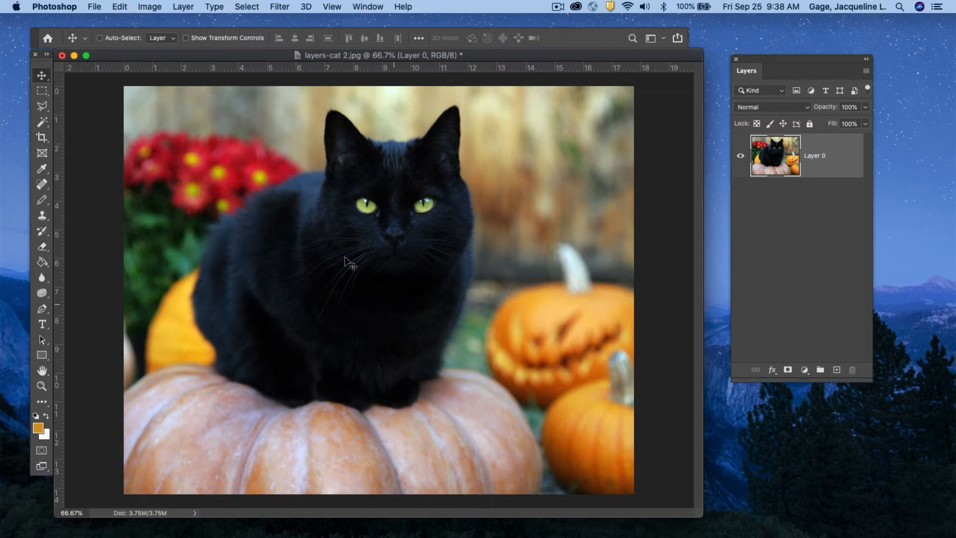
Step: Check the full photo's image size with width and height shown in inches
left_click(152, 8)
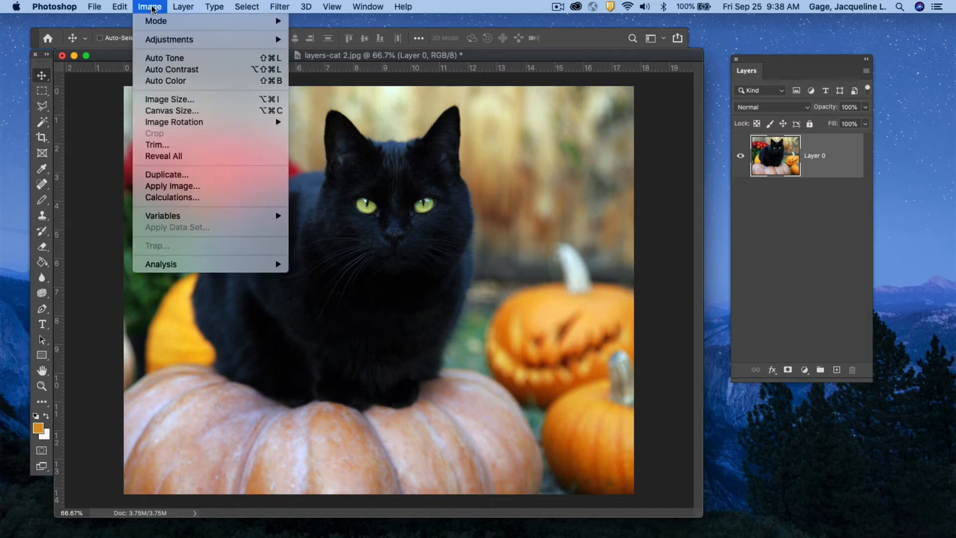
left_click(164, 100)
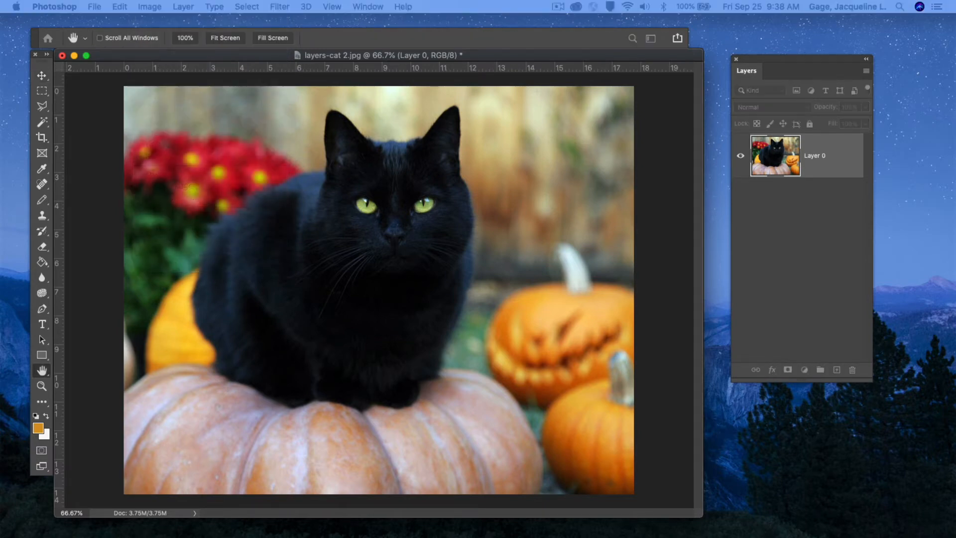
left_click_drag(502, 65, 506, 94)
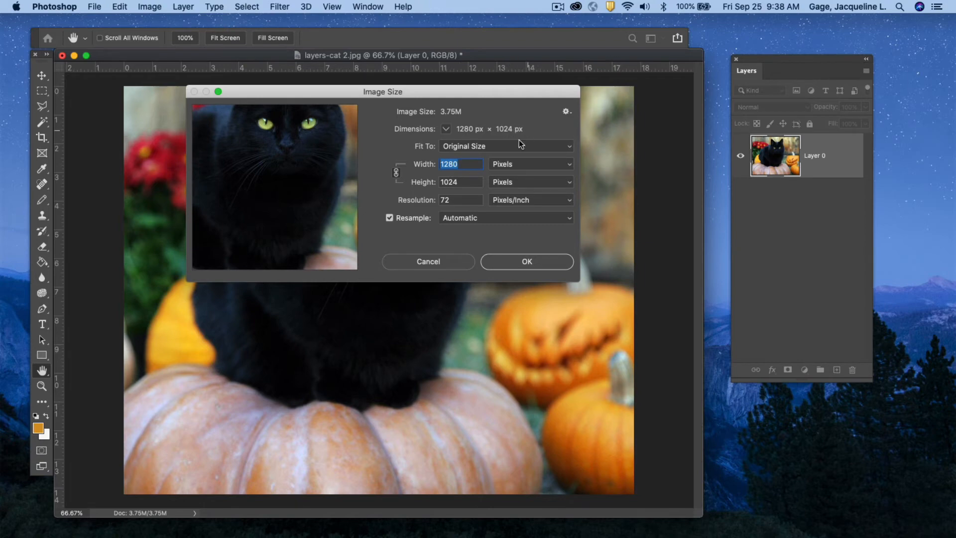
left_click(569, 168)
left_click(566, 163)
left_click(561, 167)
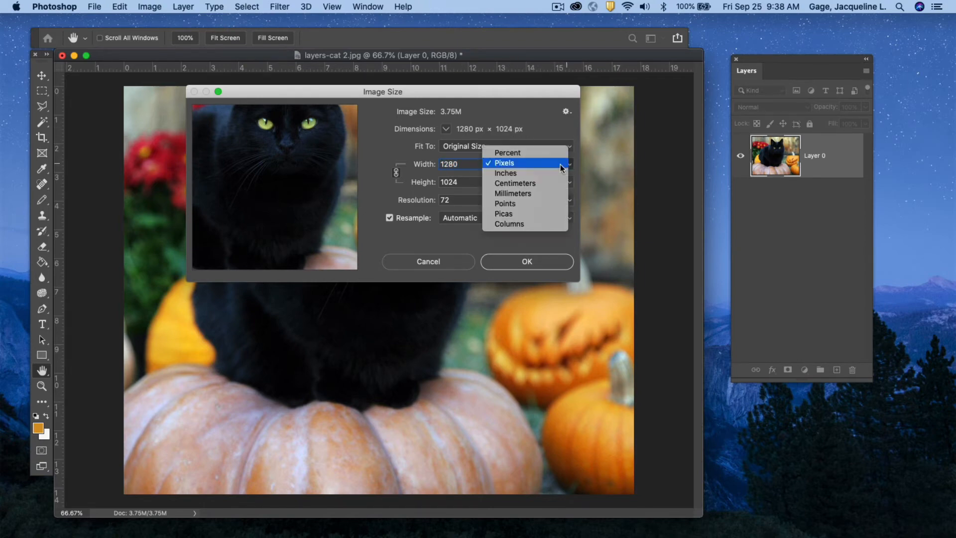
left_click(533, 174)
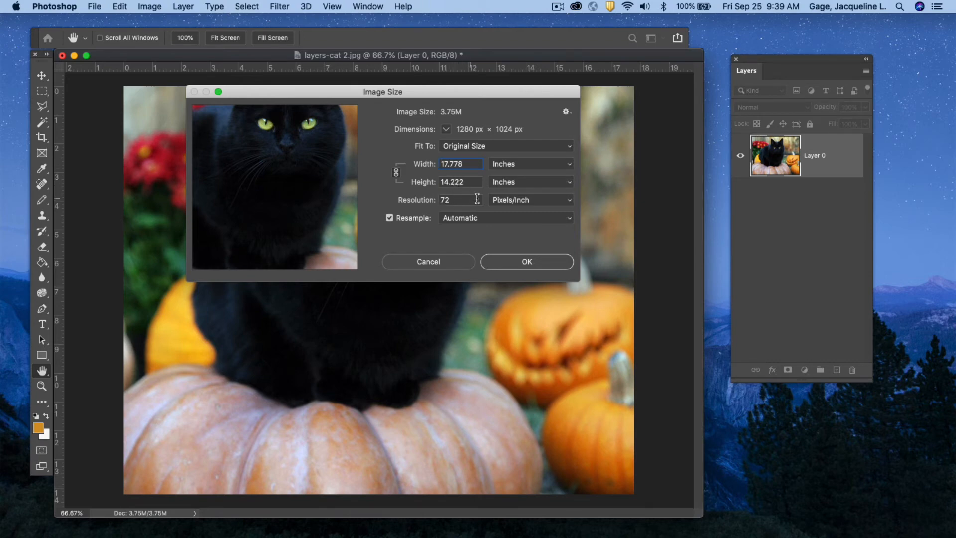
left_click(527, 262)
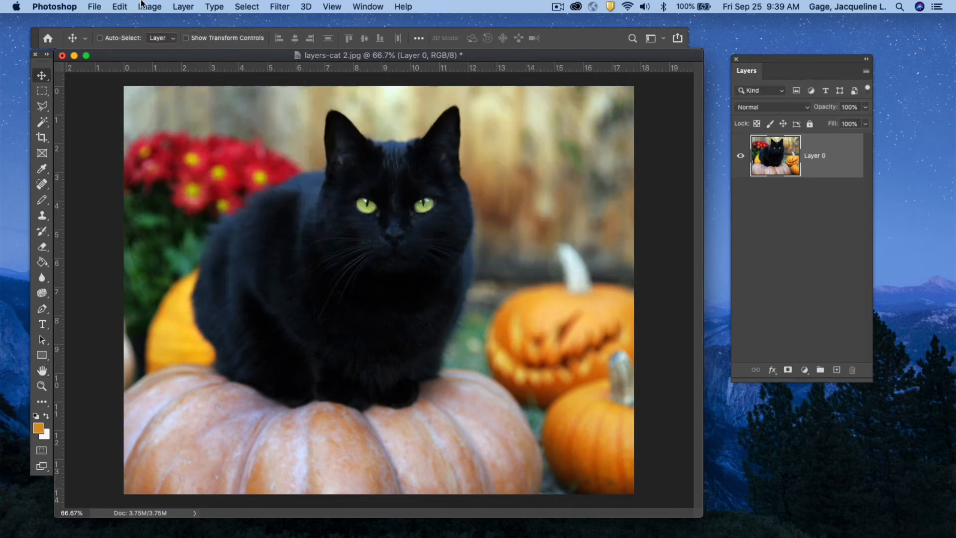
Step: Crop the photo to 7 in wide by 5 in high at 300 px/in using the W x H x Resolution option
left_click(42, 137)
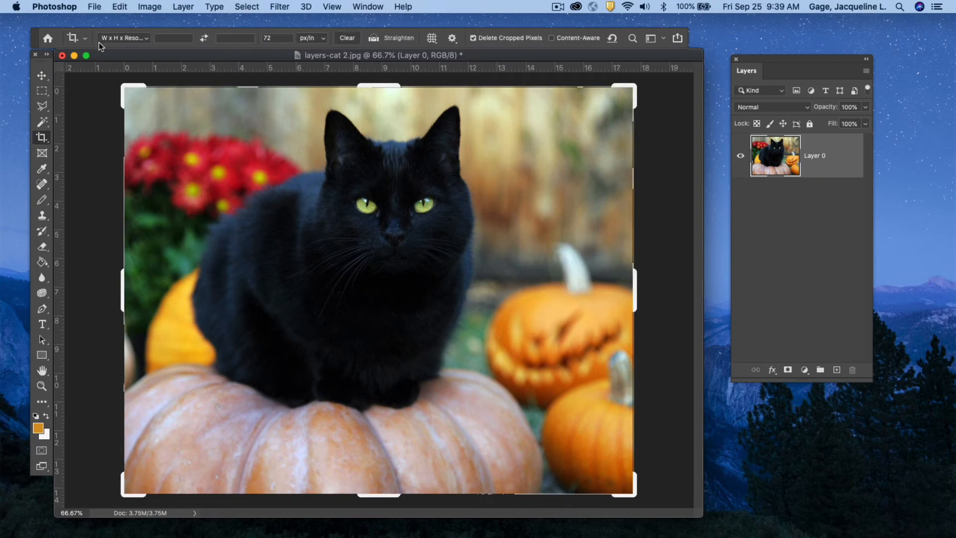
left_click(146, 39)
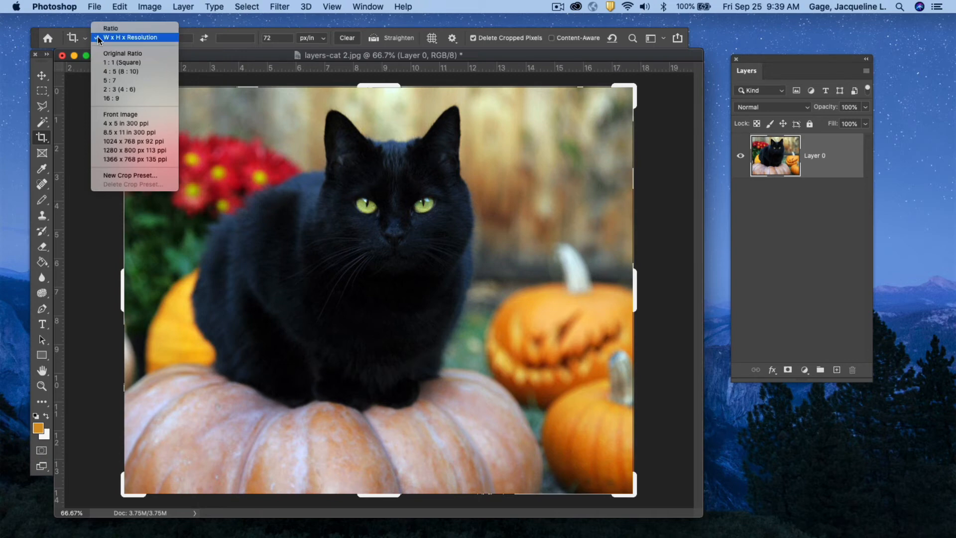
left_click(204, 31)
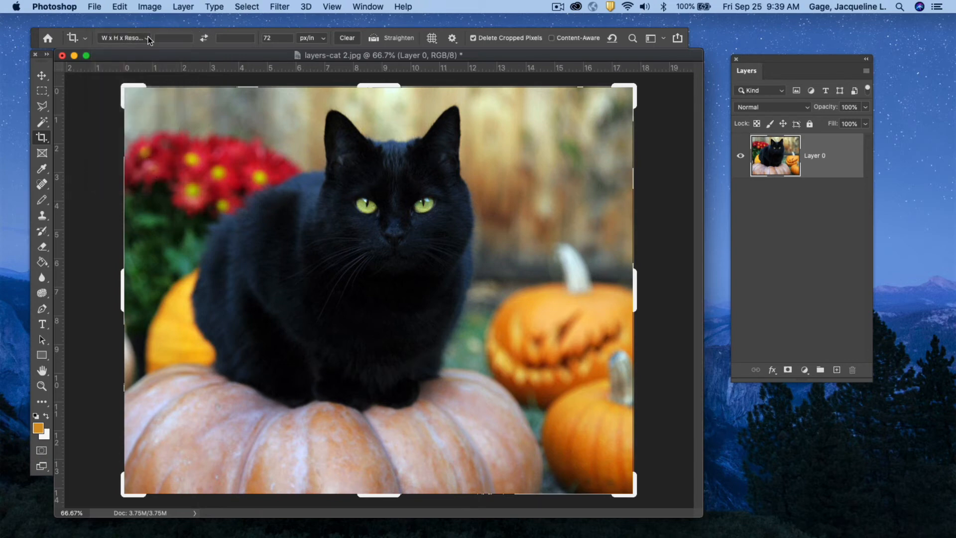
left_click(165, 39)
left_click(238, 41)
left_click(223, 43)
type("7")
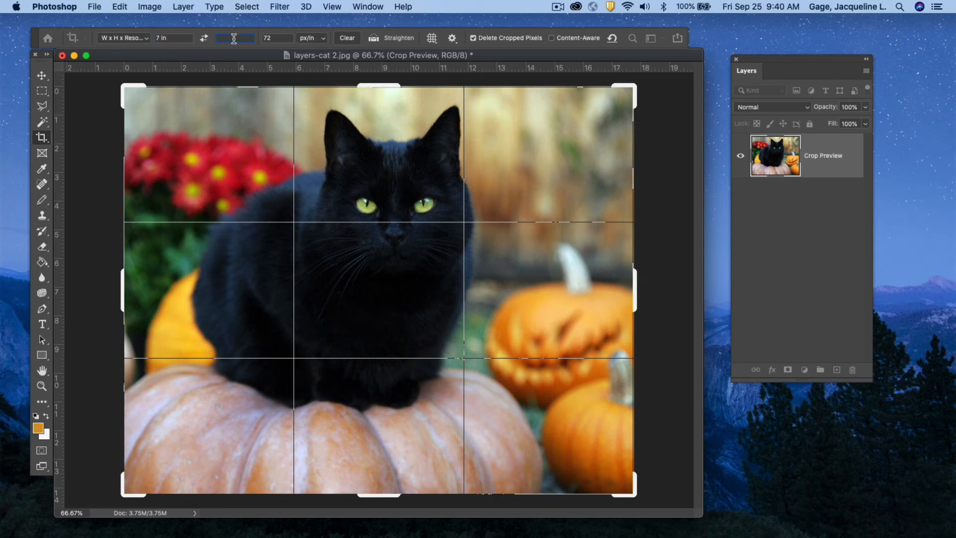
type("5in")
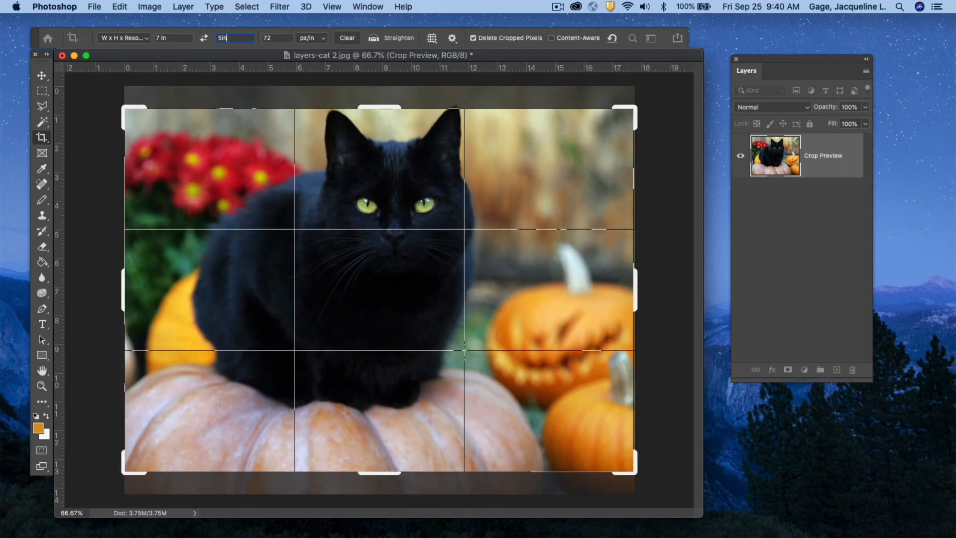
double_click(266, 38)
type("300")
key("Return")
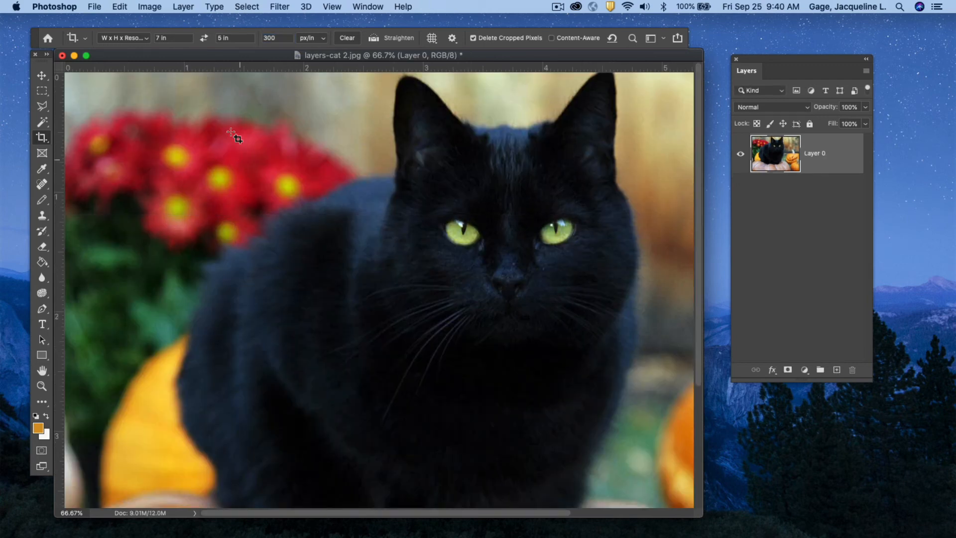
Step: Check the 7 by 5 inch crop's dimensions and resolution in the Image Size dialog
left_click(148, 7)
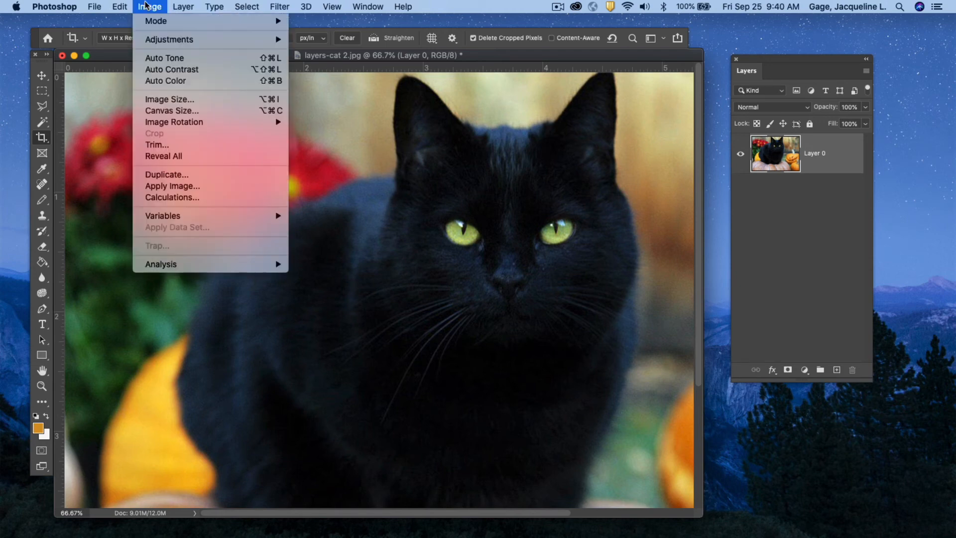
left_click(178, 100)
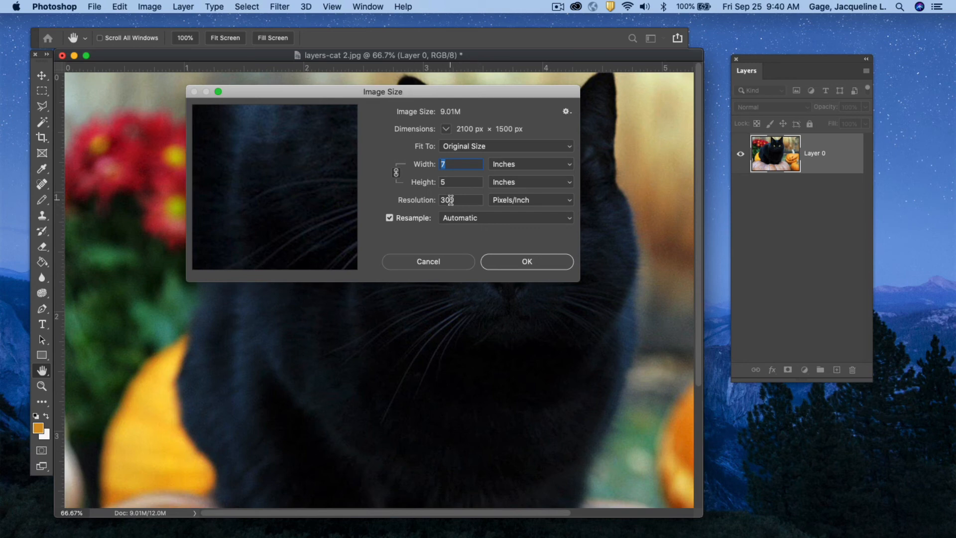
left_click(516, 261)
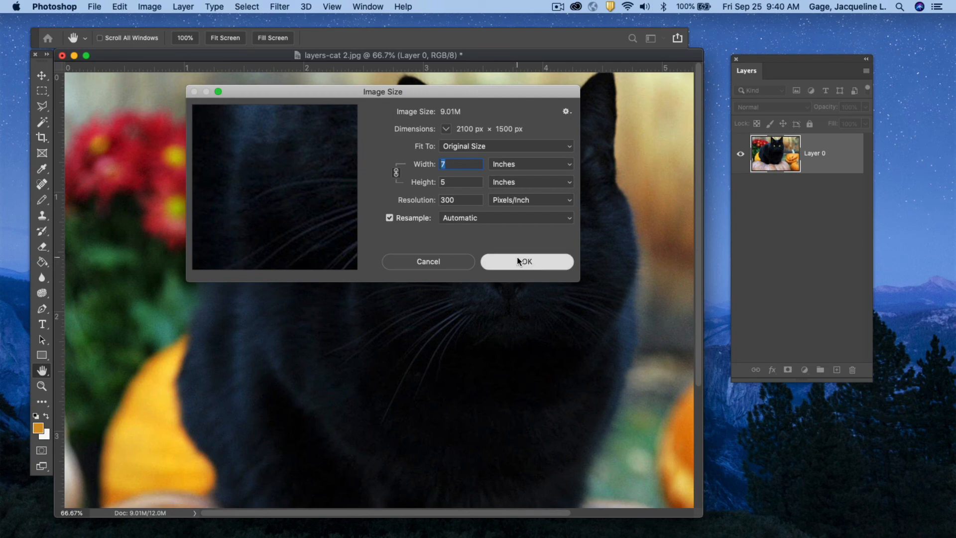
key("c")
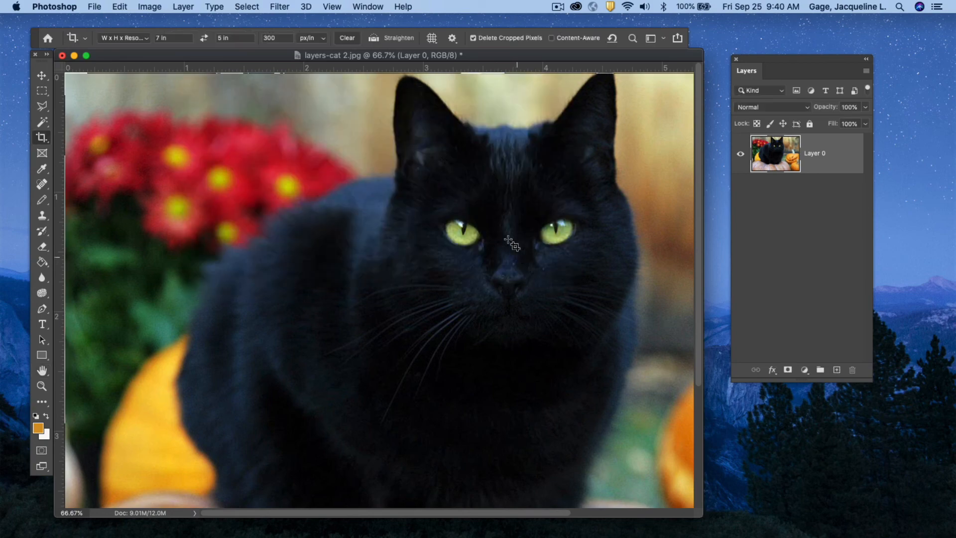
Step: Undo the 7 by 5 inch crop and return to the Move tool
left_click(125, 7)
left_click(129, 20)
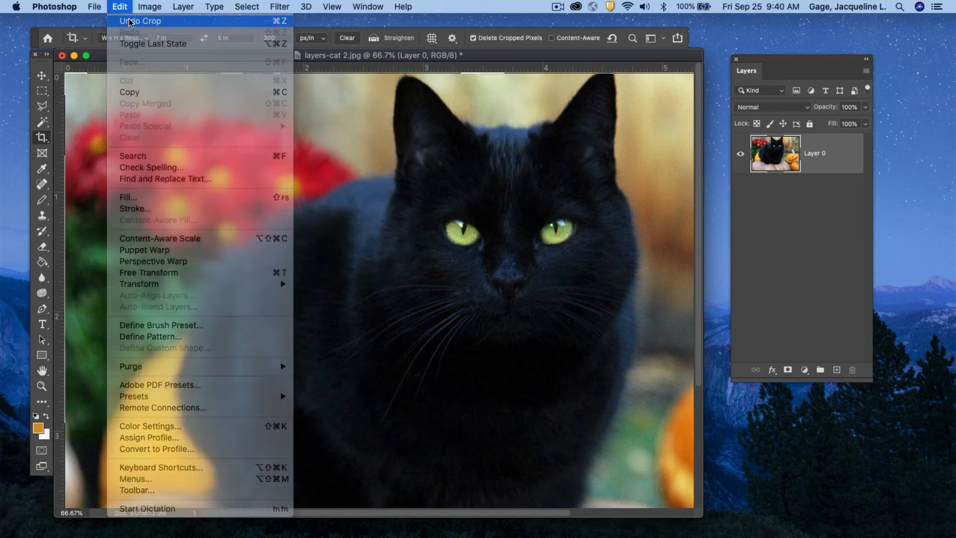
left_click(43, 76)
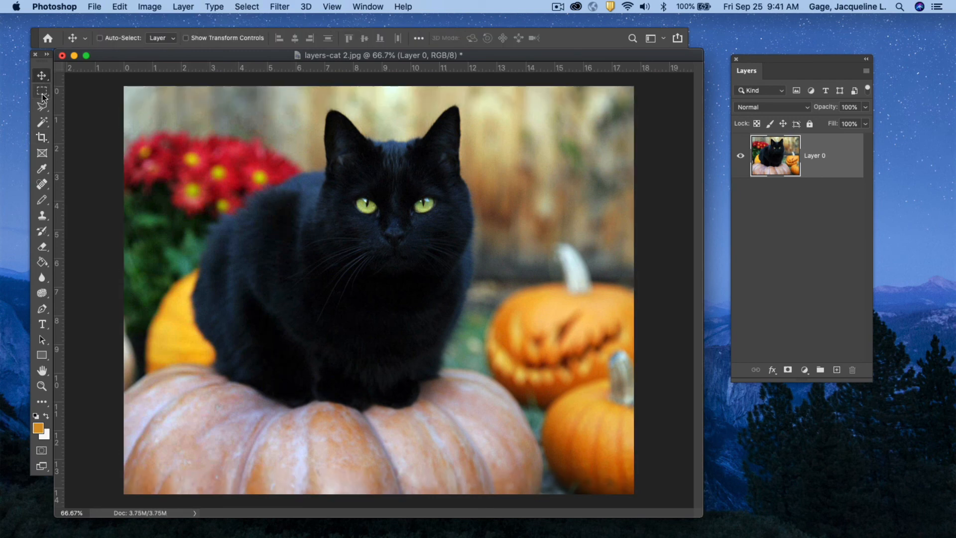
Step: Crop the photo to a 3 by 3 inch square, shifting the image so the frame covers the cat and the red flowers
left_click(43, 138)
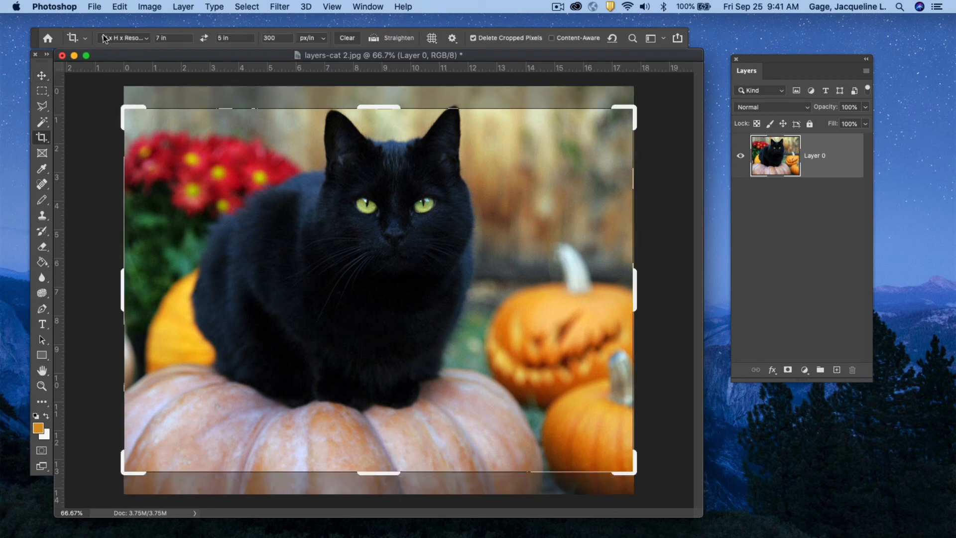
double_click(157, 38)
type("3")
key("Tab")
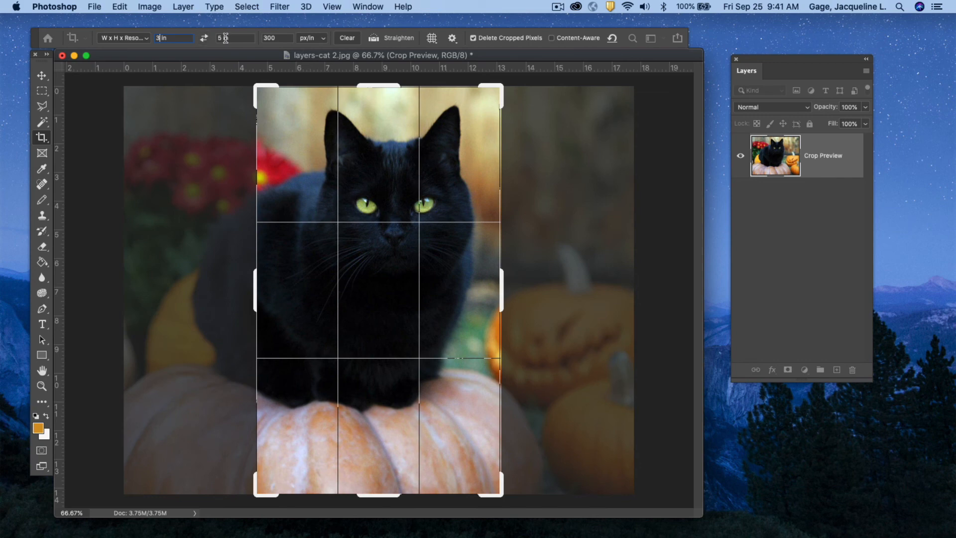
type("3")
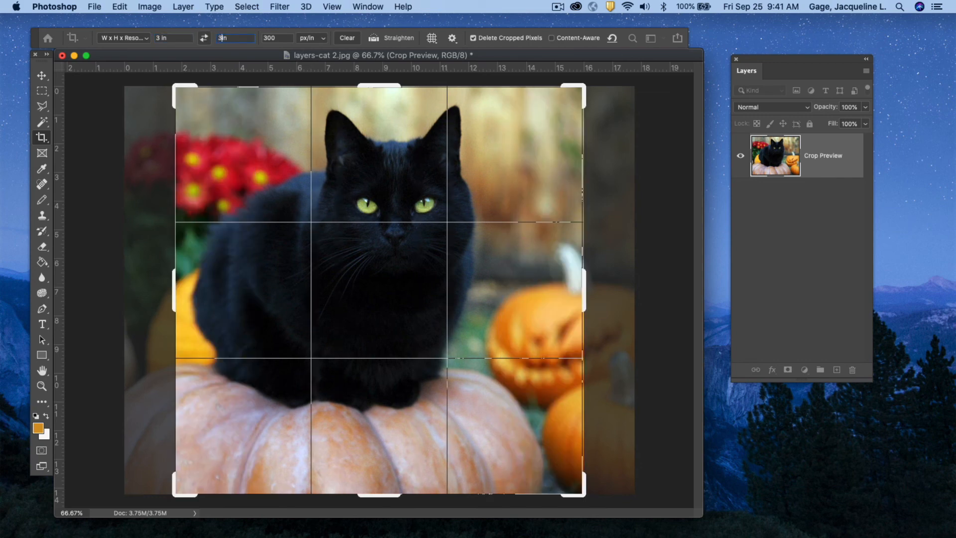
left_click_drag(382, 194, 436, 187)
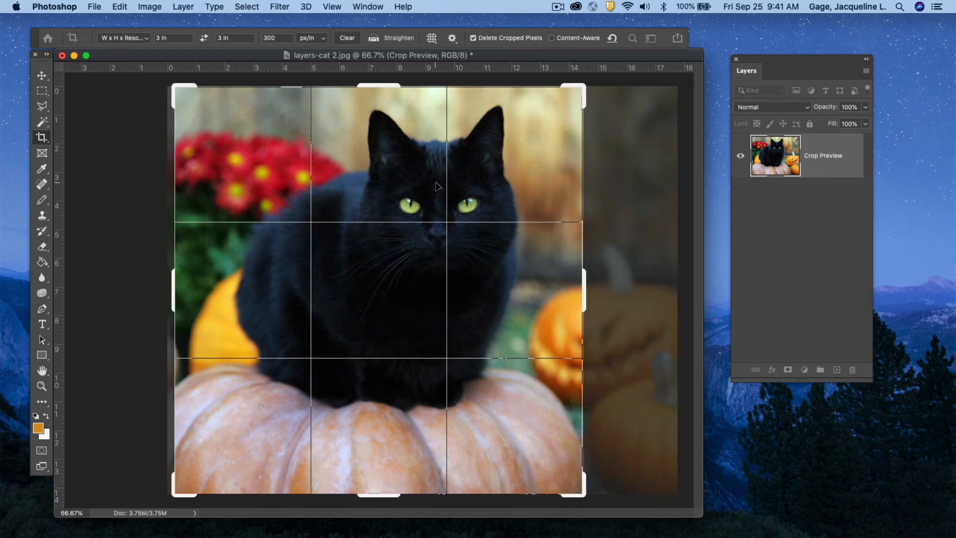
key("Return")
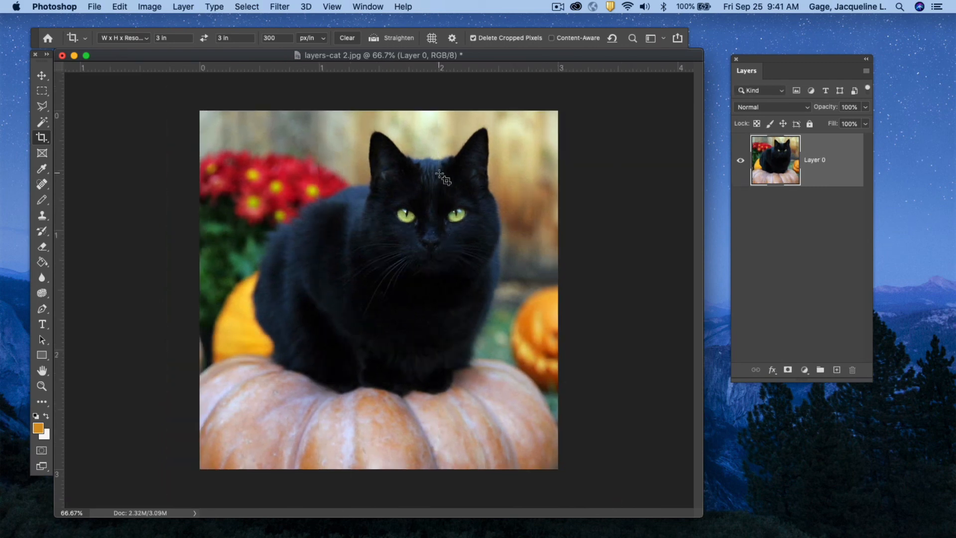
Step: Check the square crop's dimensions and resolution in the Image Size dialog
left_click(149, 5)
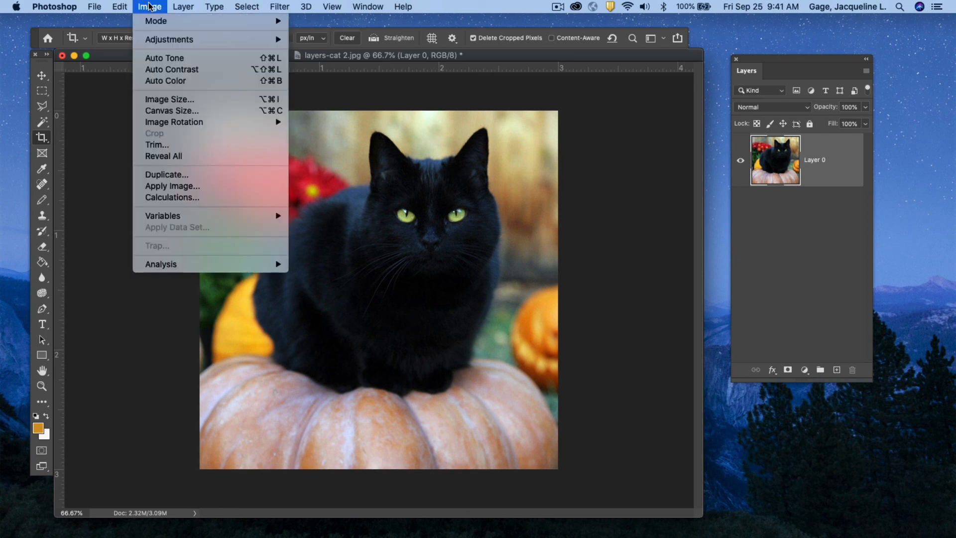
left_click(172, 99)
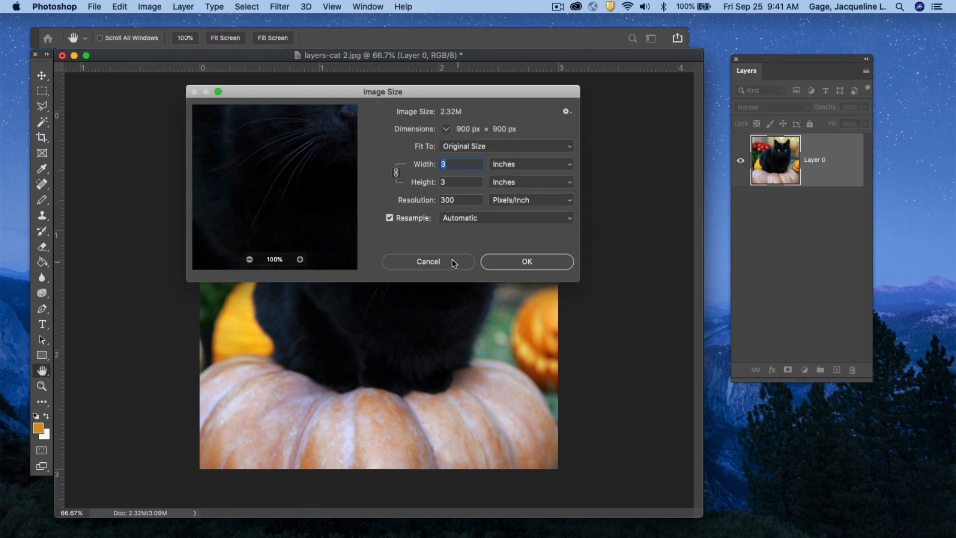